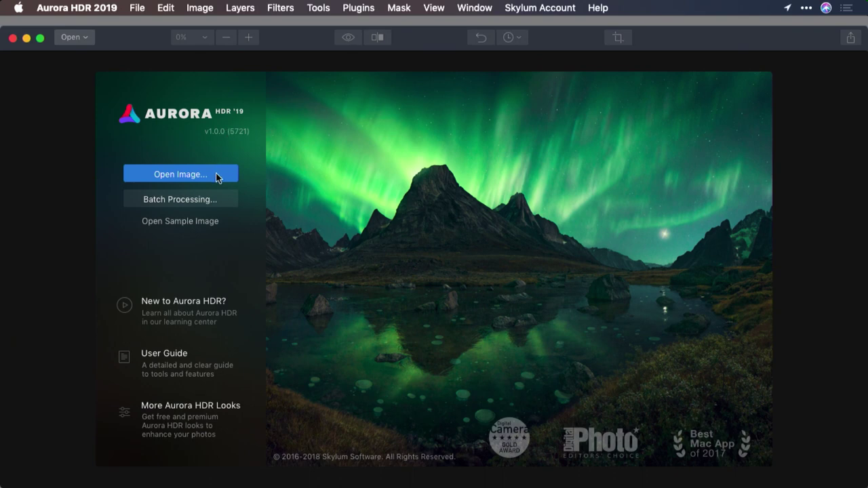
- Browse to the 1_2 Opening Bracketed Photos folder in the Open dialog
click(137, 6)
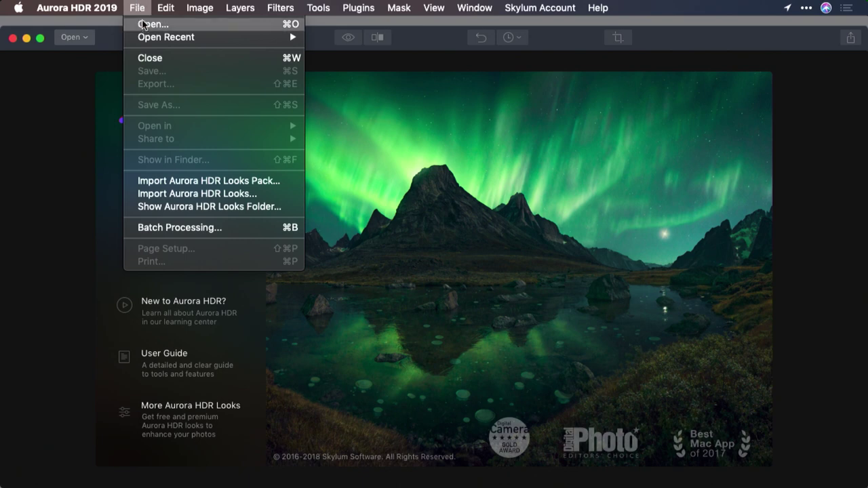
click(148, 24)
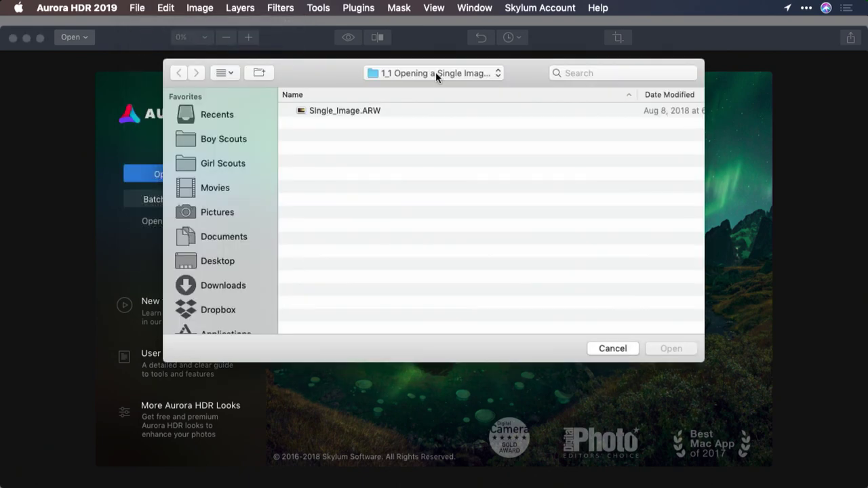
click(435, 72)
key(Escape)
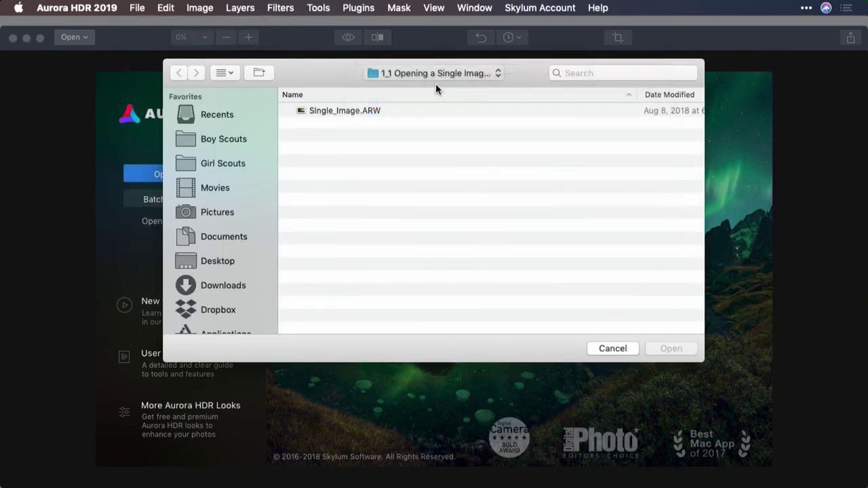
double_click(430, 120)
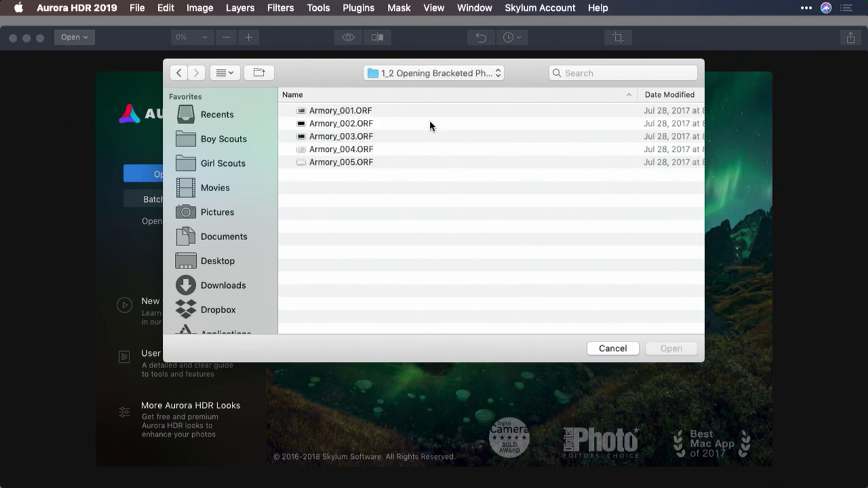
- Select all five Armory exposures and preview them, stepping through Armory_004 and Armory_003
key(super+a)
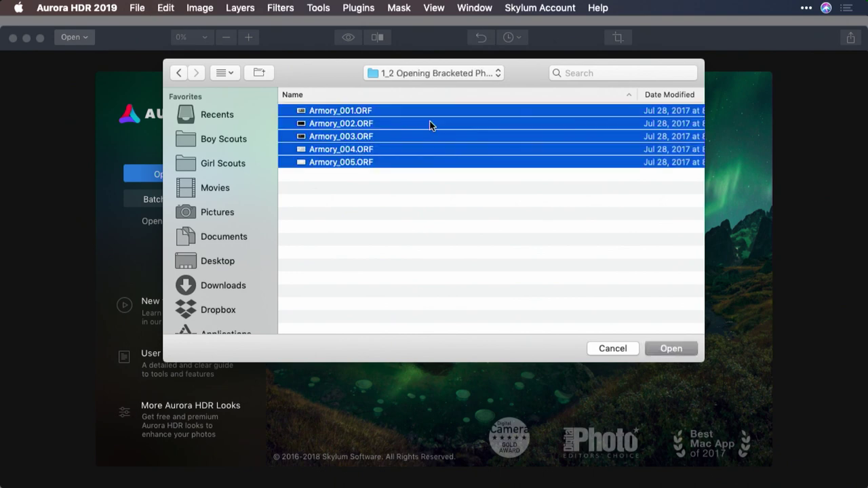
key(space)
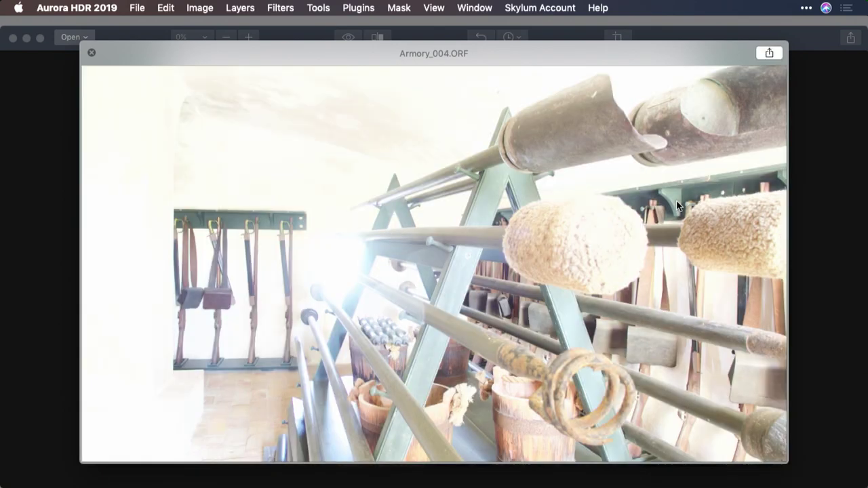
key(Left)
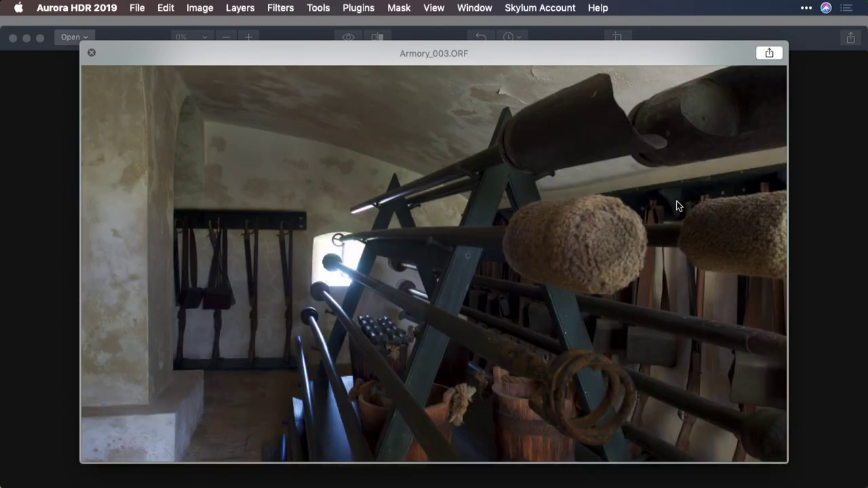
key(Left)
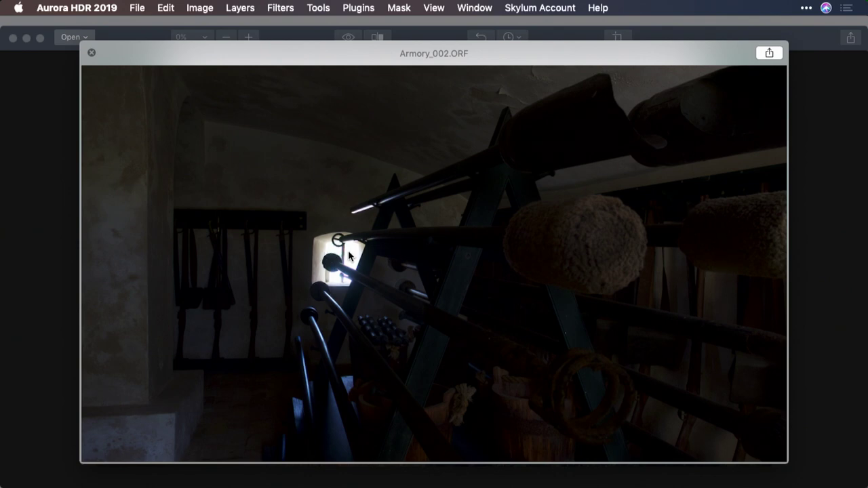
key(space)
key(super+a)
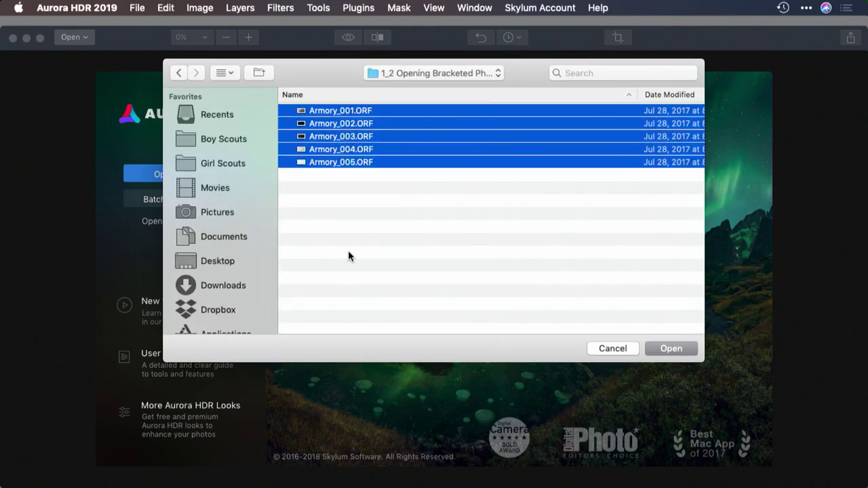
- Load the five Armory brackets, check the advanced merge settings, and create the 32-bit HDR
click(659, 345)
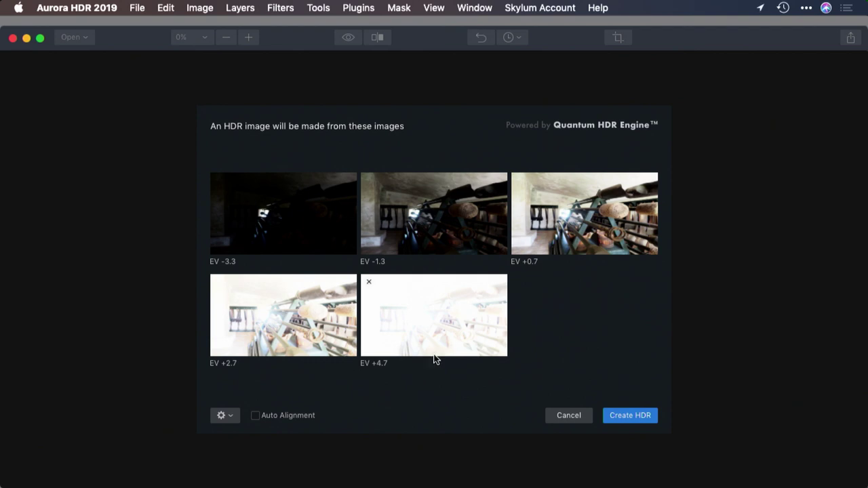
mouse_move(280, 245)
mouse_move(439, 354)
mouse_move(223, 286)
mouse_move(465, 312)
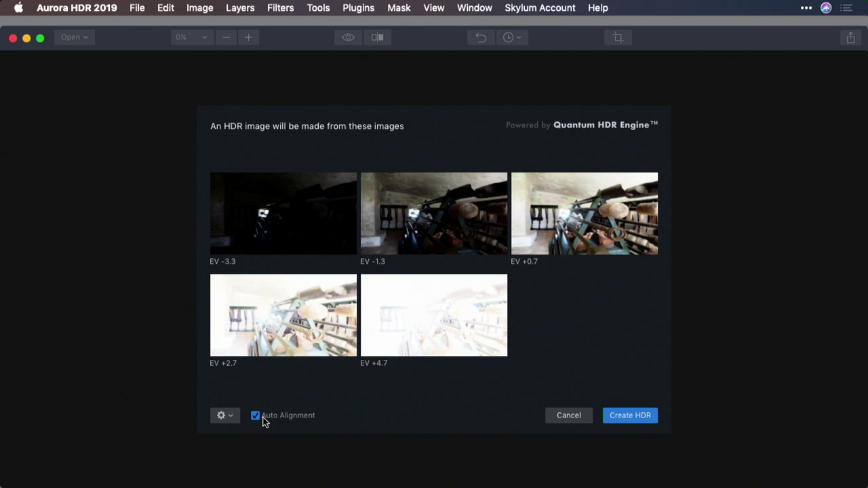
click(225, 416)
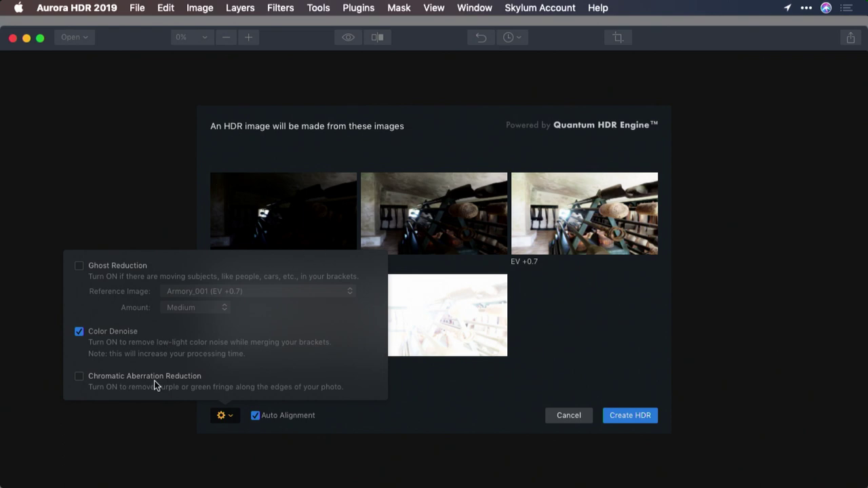
click(464, 415)
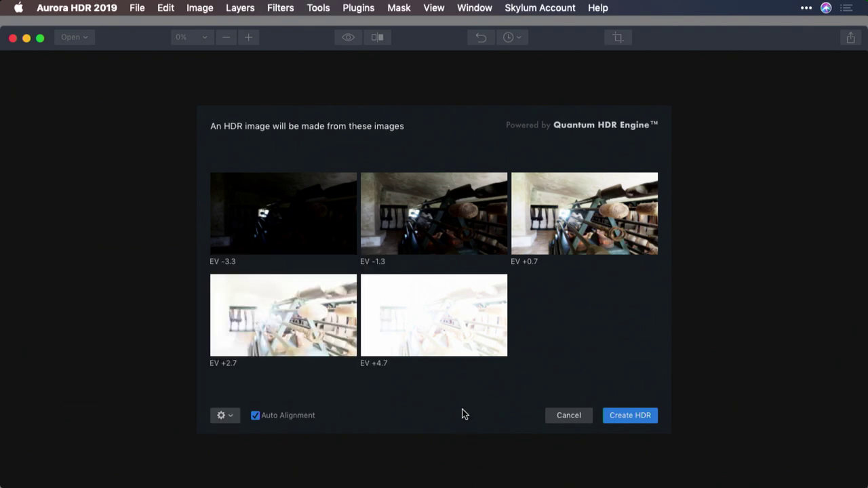
click(642, 420)
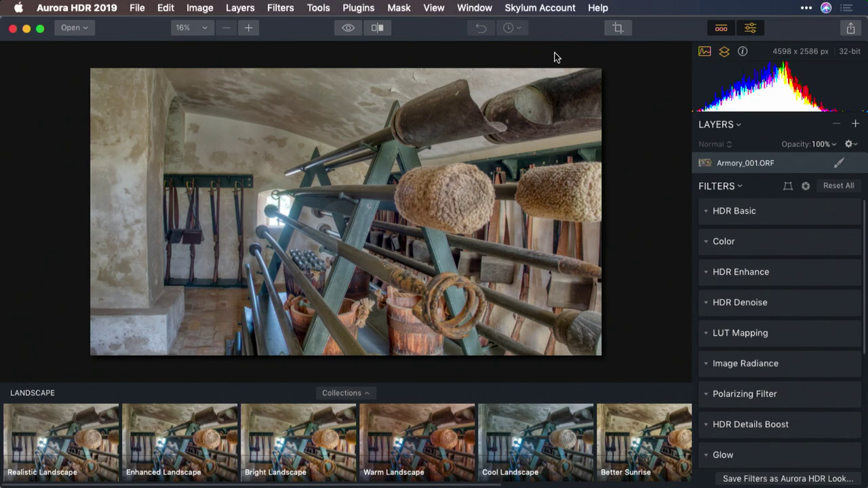
- Switch the Aurora window to full screen once the merged armory image has loaded
click(40, 29)
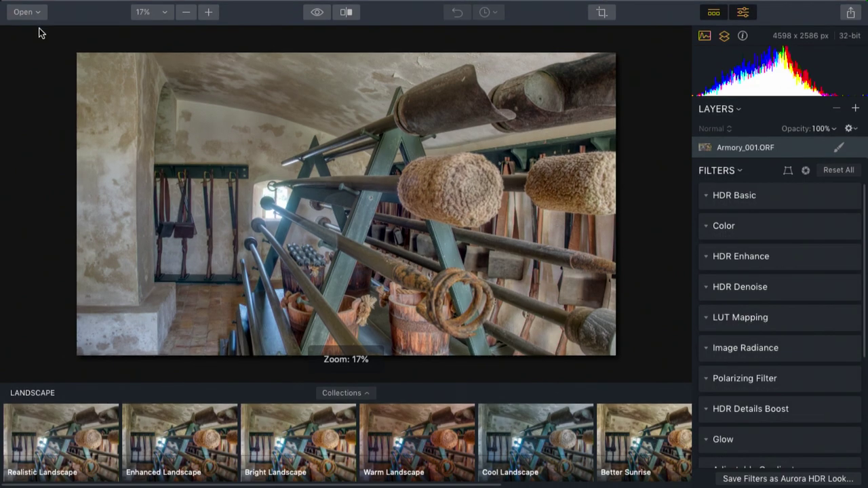
- Hide the Looks panel and pull HDR Basic Highlights down to -100
mouse_move(689, 2)
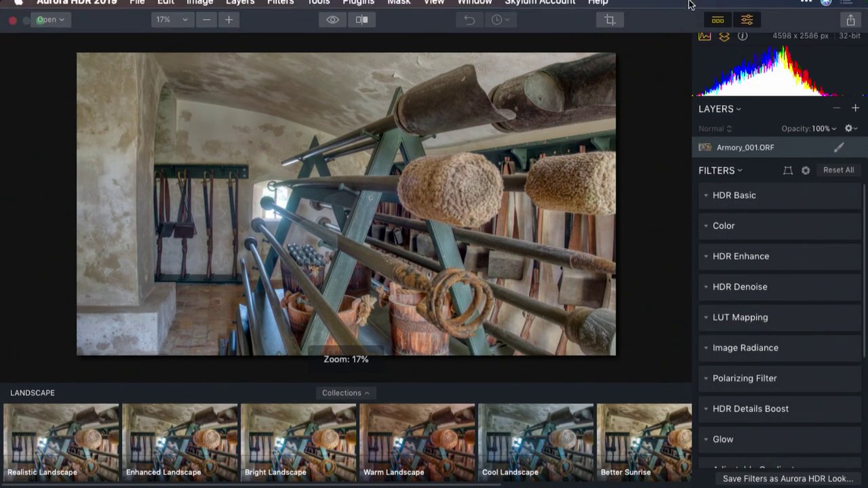
click(723, 28)
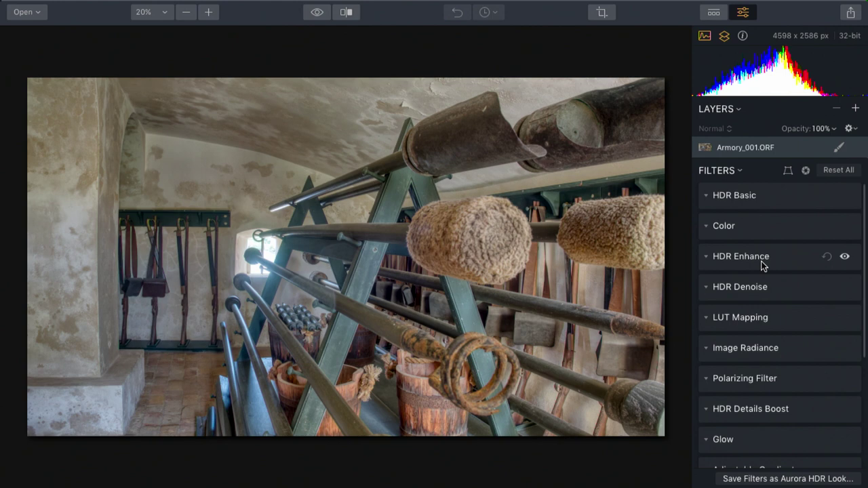
click(705, 197)
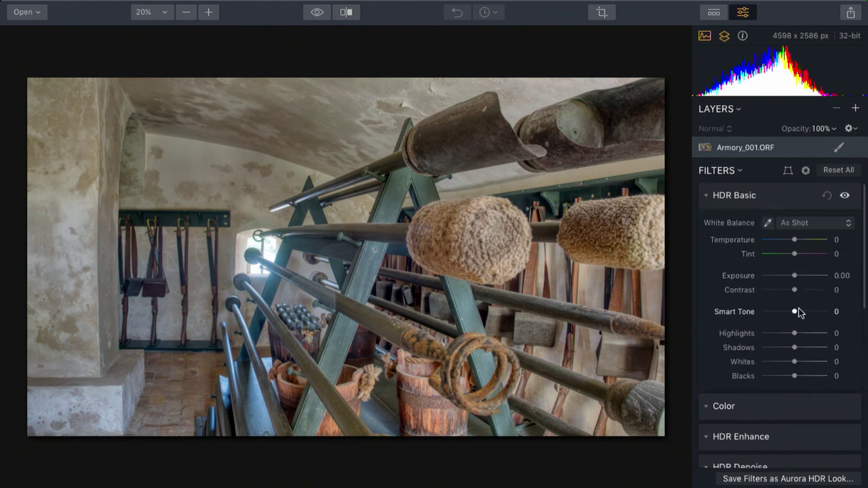
drag(796, 337, 760, 339)
double_click(751, 340)
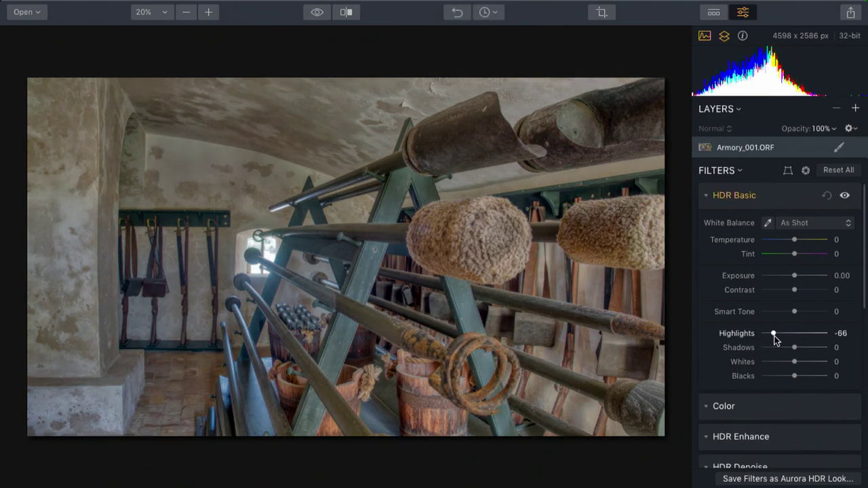
key(ctrl+z)
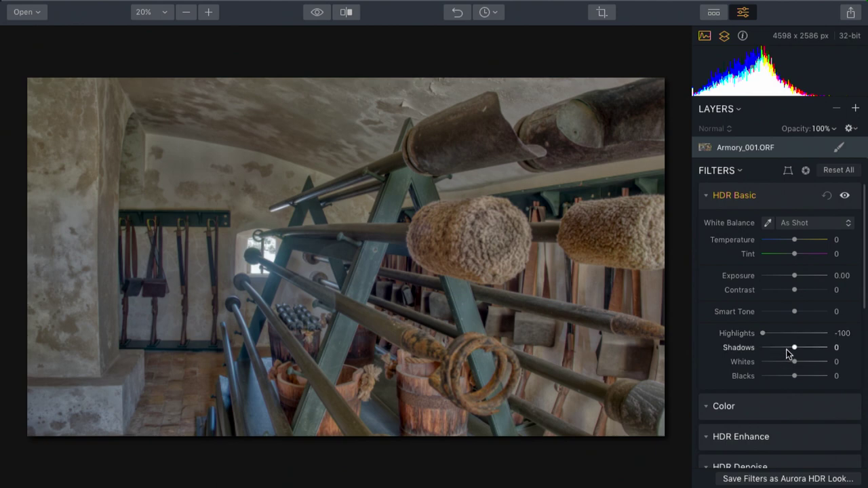
- Raise Whites to 29 and Exposure to 0.43
drag(794, 361, 806, 364)
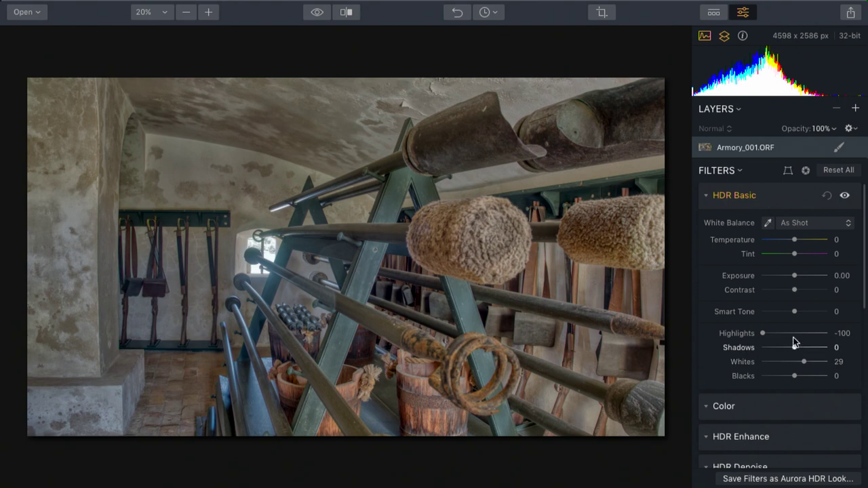
drag(794, 275, 789, 319)
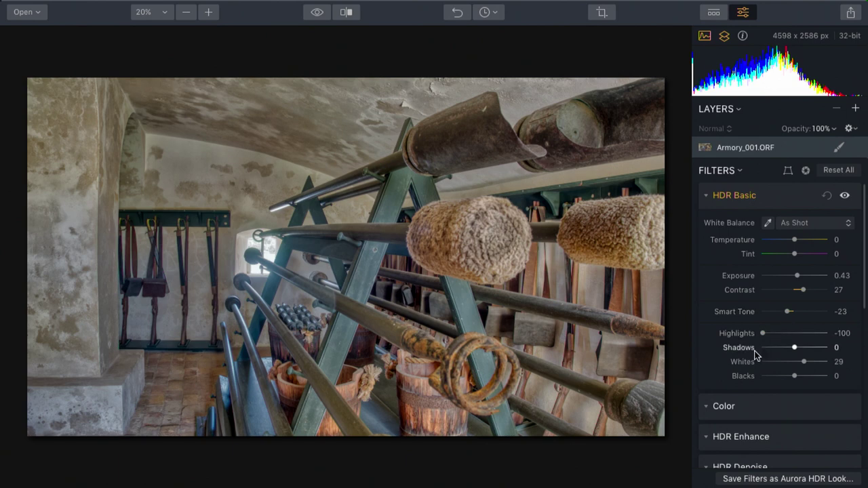
click(707, 409)
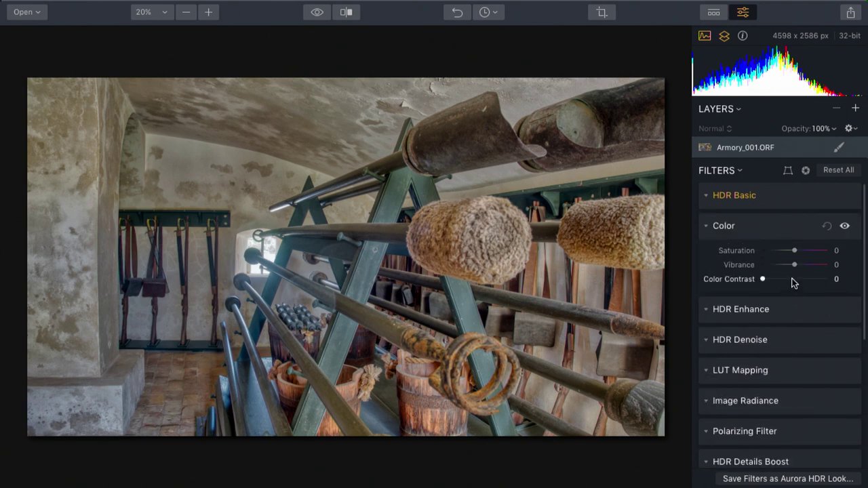
drag(792, 280, 783, 281)
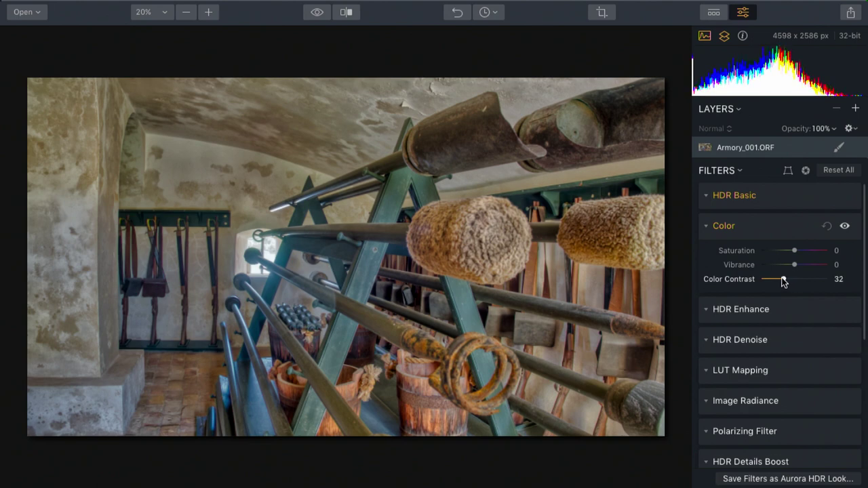
click(708, 309)
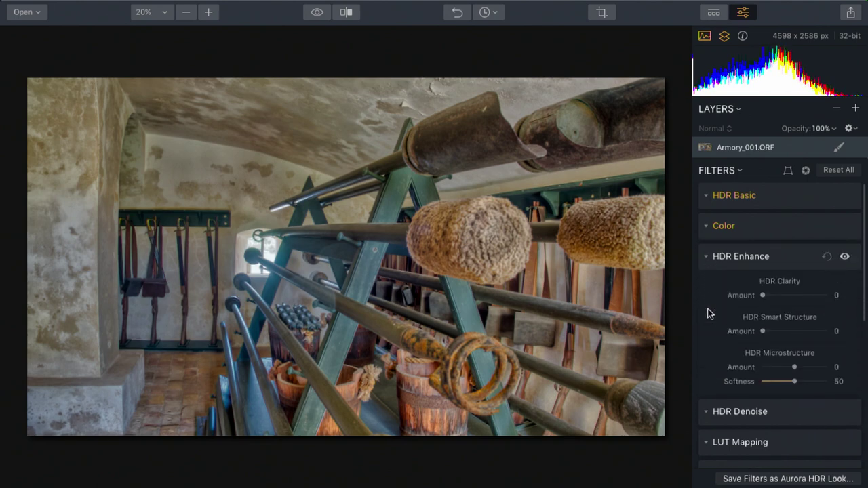
click(786, 332)
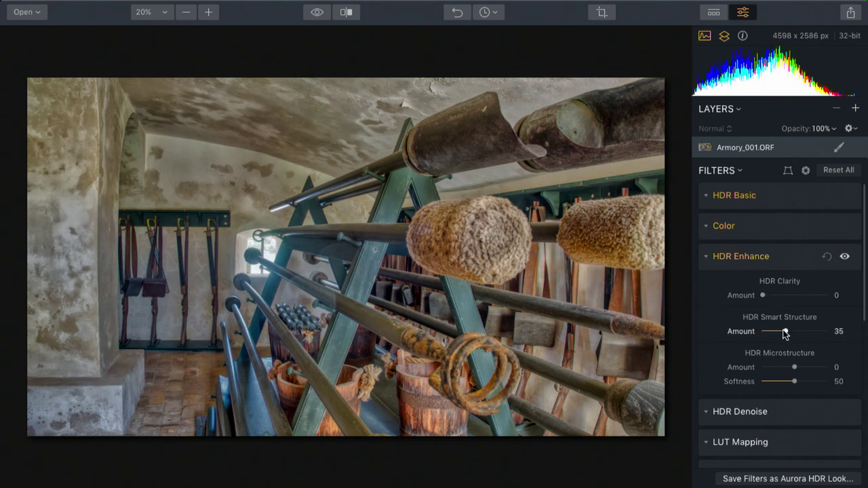
mouse_move(785, 331)
mouse_down()
mouse_move(809, 331)
mouse_move(754, 331)
mouse_move(807, 331)
mouse_move(762, 331)
mouse_move(784, 331)
mouse_move(777, 332)
mouse_up()
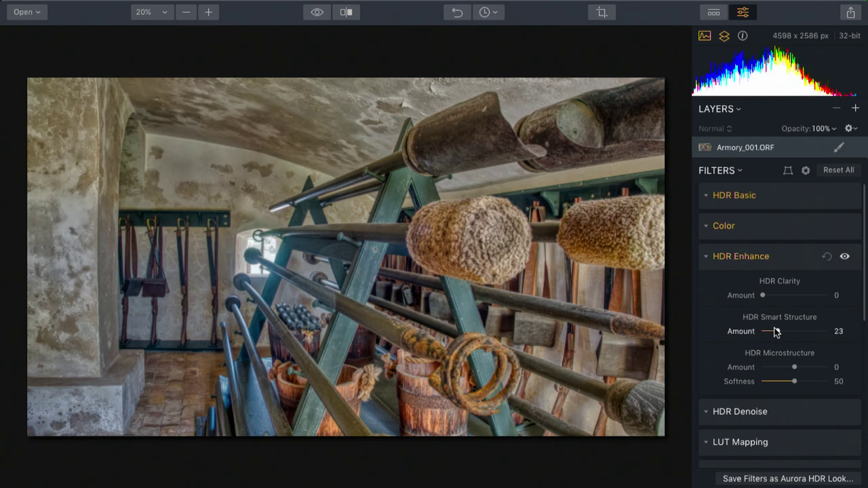
scroll(776, 332, down, 5)
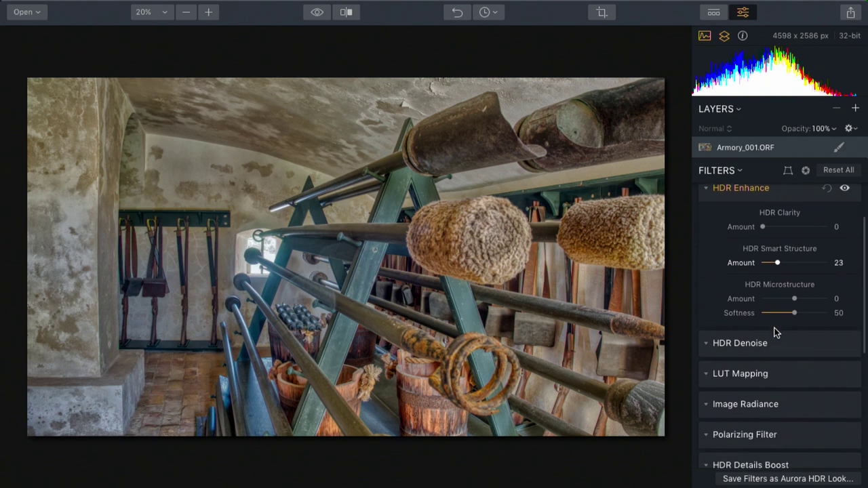
scroll(777, 333, down, 10)
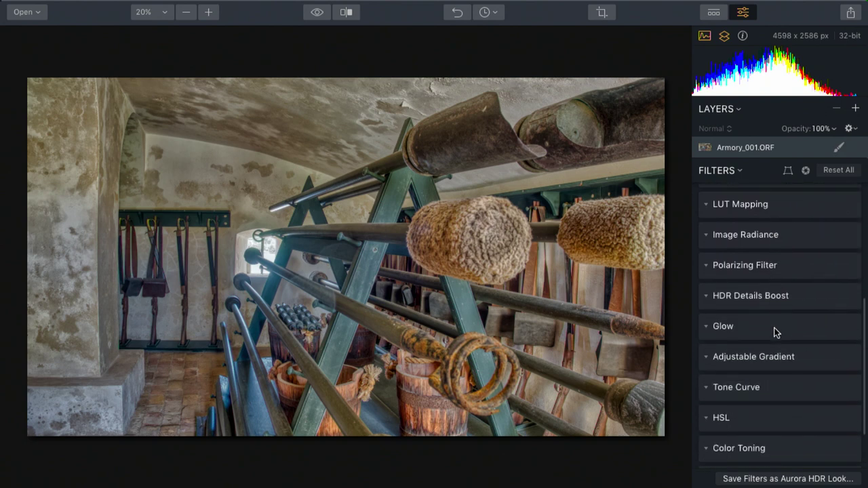
scroll(777, 332, down, 5)
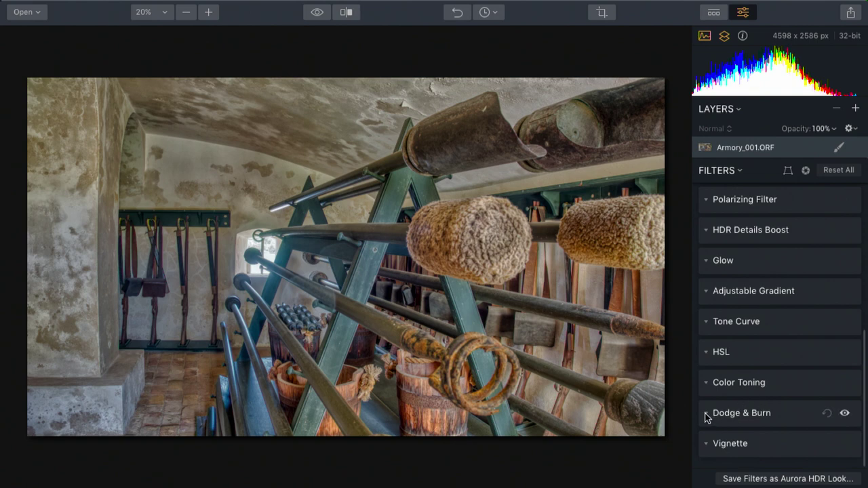
click(856, 110)
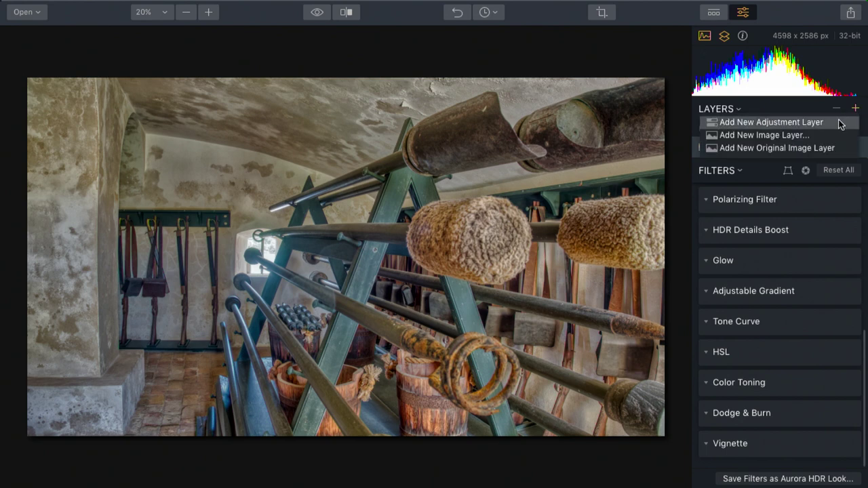
- Add Adjustment Layer 1, zoom to 100% on the small window, and start a brush mask
click(772, 122)
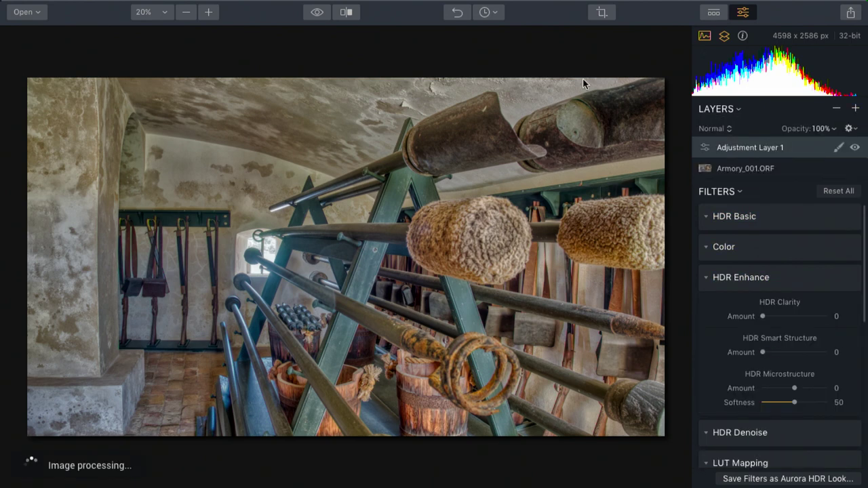
click(207, 12)
click(207, 12)
click(207, 12)
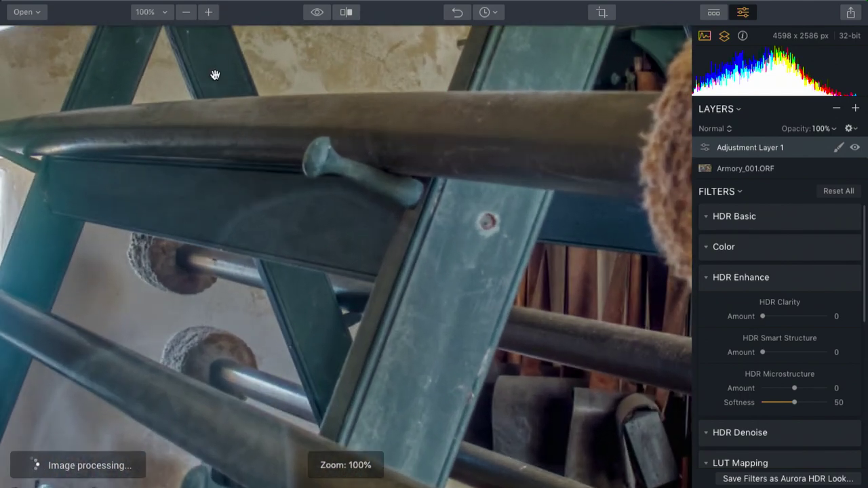
drag(77, 207, 426, 226)
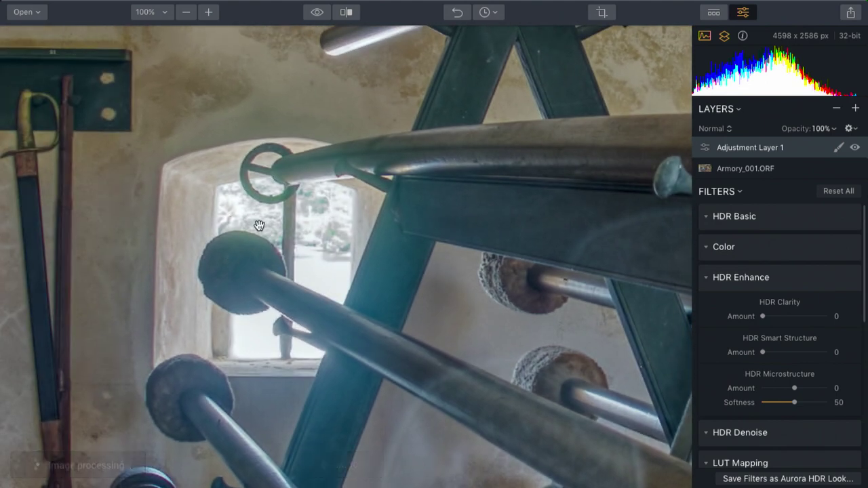
click(839, 150)
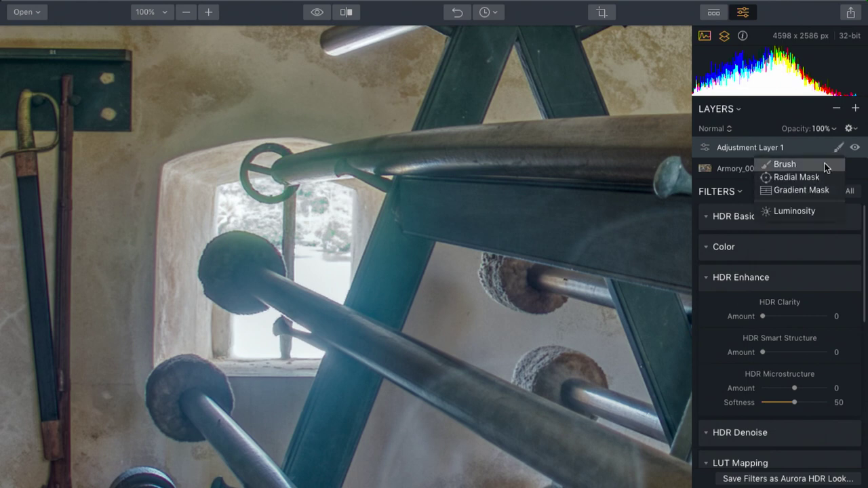
click(825, 165)
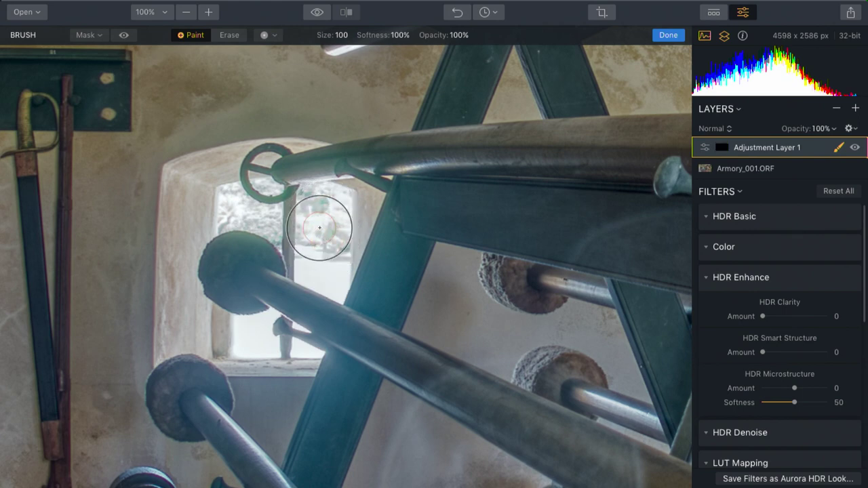
- Turn on the red mask overlay and brush the window's centre and lower-left at size 52
click(122, 35)
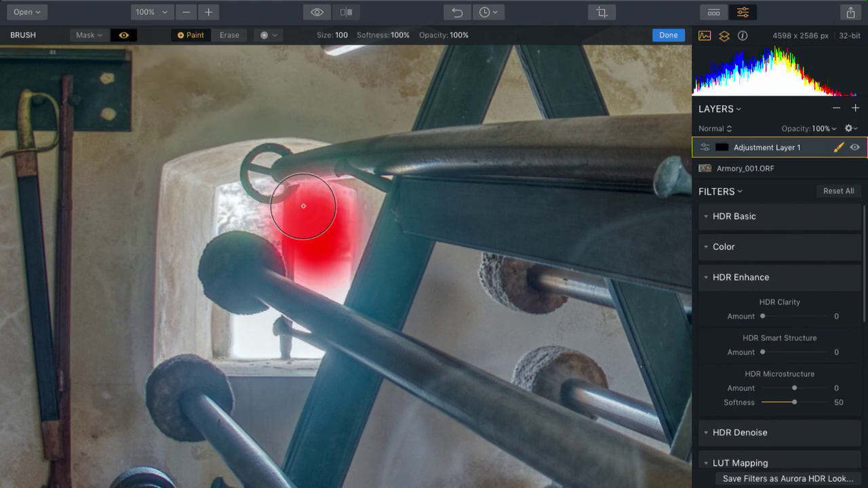
mouse_move(303, 206)
mouse_down()
mouse_move(333, 226)
mouse_move(319, 261)
mouse_move(332, 278)
mouse_up()
key(bracketleft)
key(bracketleft)
key(bracketleft)
key(bracketleft)
key(bracketleft)
key(bracketleft)
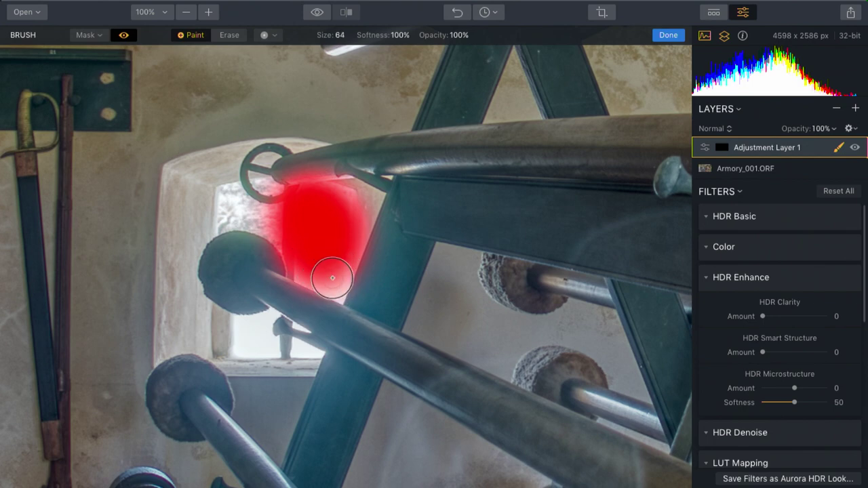
mouse_move(317, 254)
mouse_down()
mouse_move(283, 227)
mouse_move(246, 213)
mouse_move(228, 217)
mouse_move(236, 197)
mouse_move(262, 194)
mouse_up()
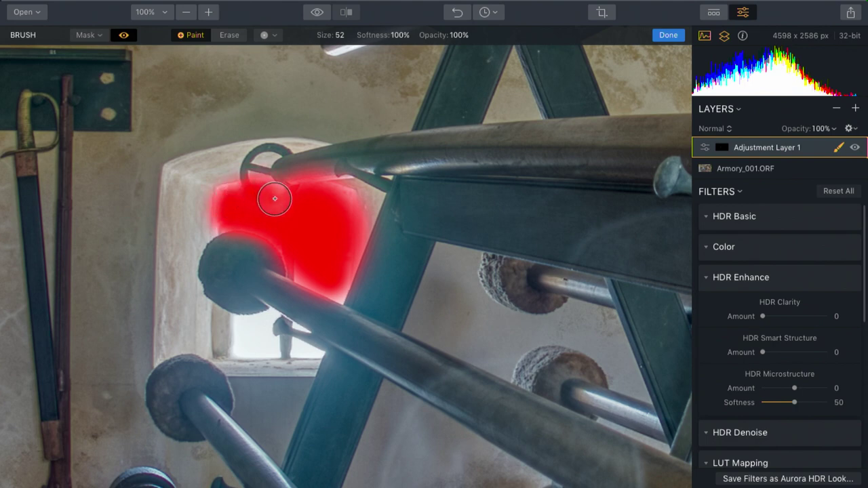
mouse_move(246, 349)
mouse_down()
mouse_move(231, 335)
mouse_move(272, 322)
mouse_move(235, 345)
mouse_move(307, 346)
mouse_up()
- Shrink the brush to 16 and fill the mask edges along the bars and right side
key(bracketleft)
key(bracketleft)
key(bracketleft)
key(bracketleft)
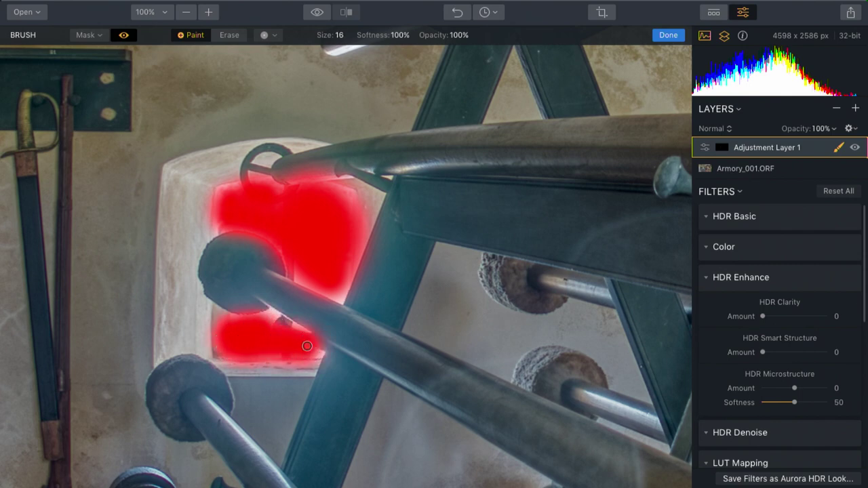
mouse_move(319, 356)
mouse_down()
mouse_move(268, 315)
mouse_move(309, 336)
mouse_up()
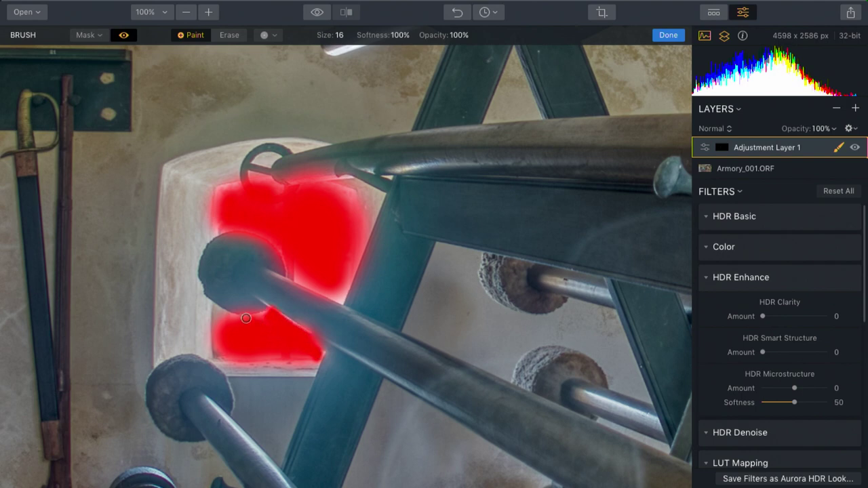
mouse_move(246, 319)
mouse_down()
mouse_move(215, 309)
mouse_move(217, 353)
mouse_up()
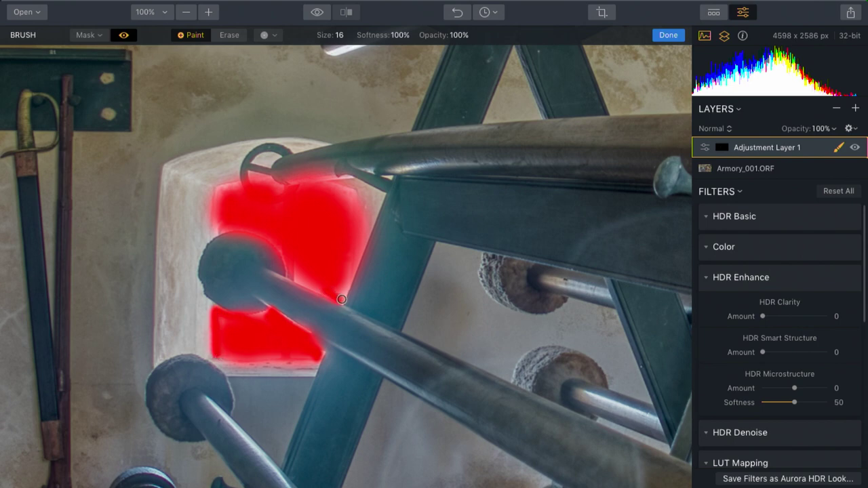
mouse_move(342, 299)
mouse_down()
mouse_move(353, 201)
mouse_move(332, 189)
mouse_up()
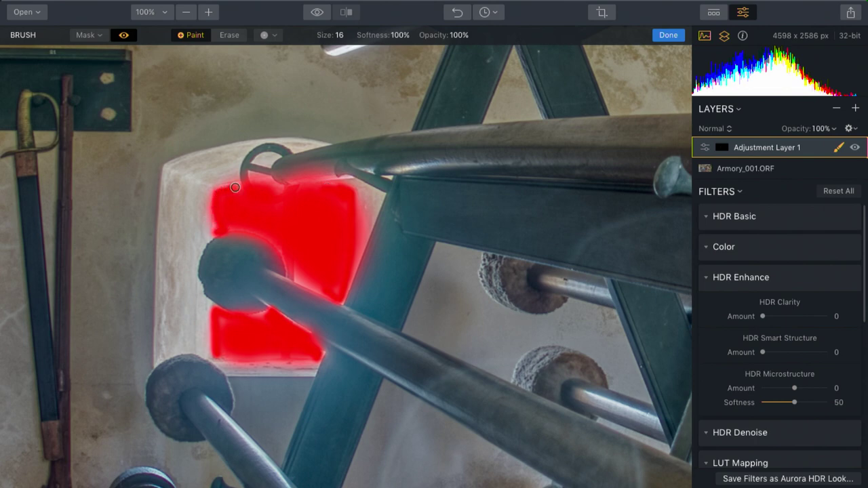
- Set the mask Feather to 46, keeping Density at 96
click(95, 36)
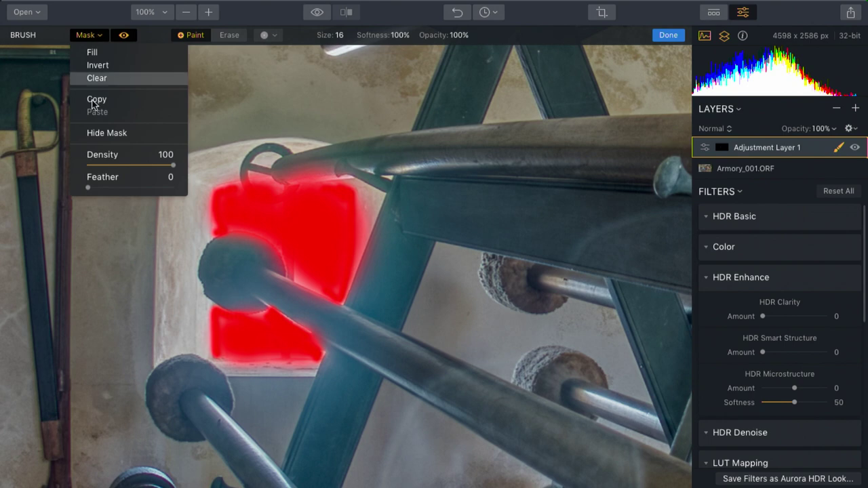
drag(89, 188, 161, 171)
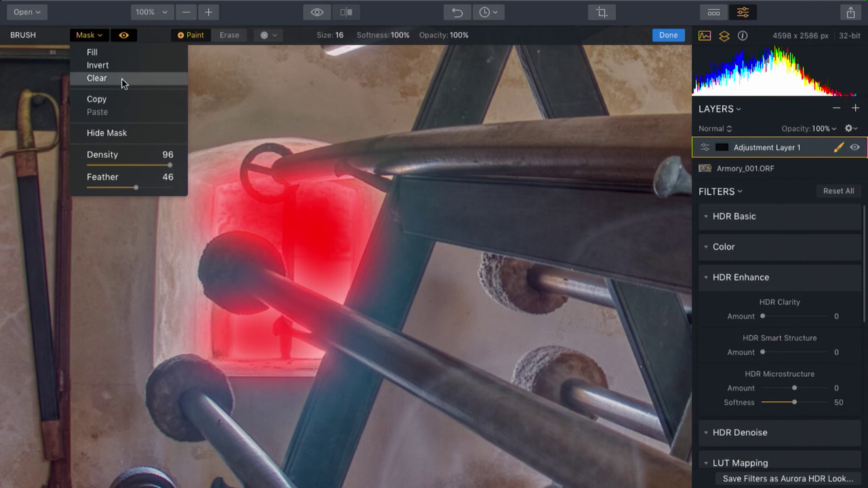
click(122, 39)
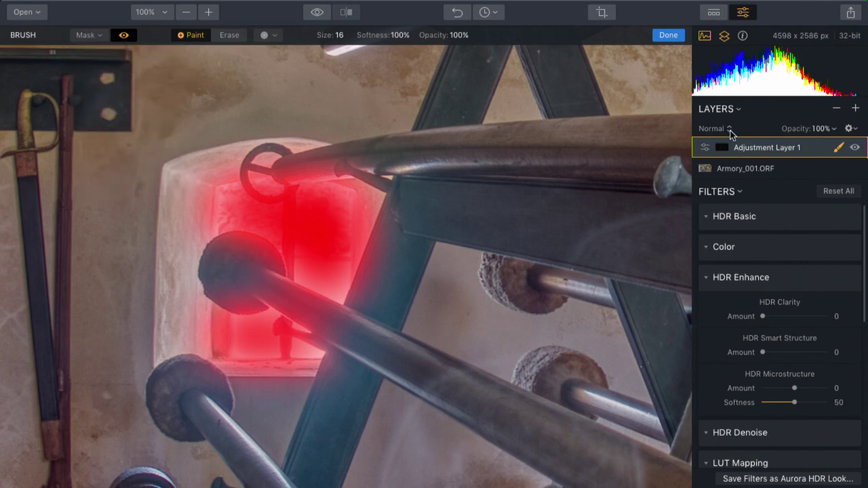
- Hide the mask overlay and set Exposure -1.69, Contrast -16 and Color Contrast 42
click(708, 217)
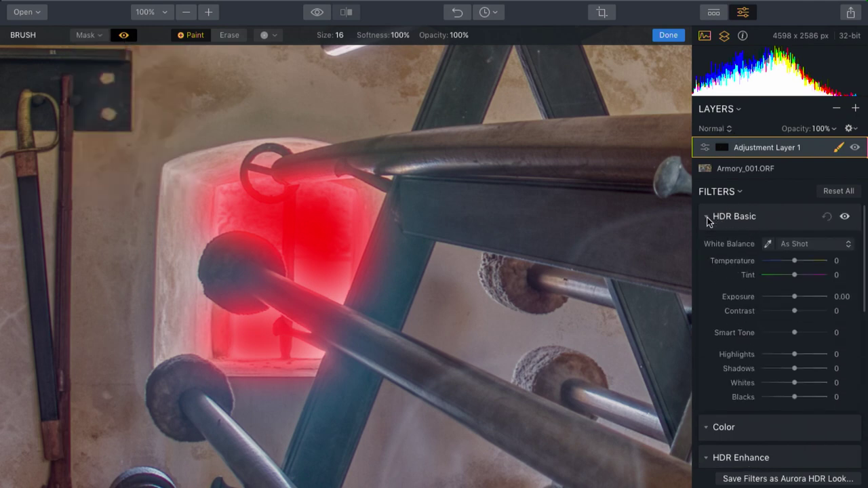
click(124, 37)
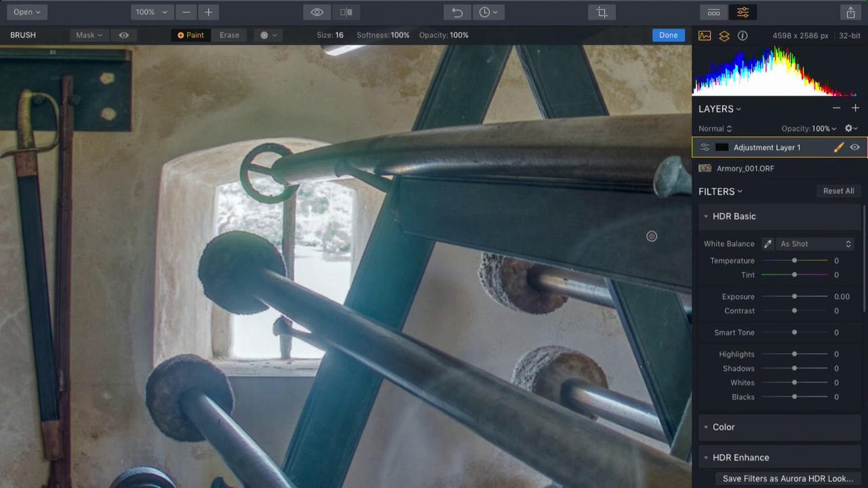
drag(794, 298, 766, 308)
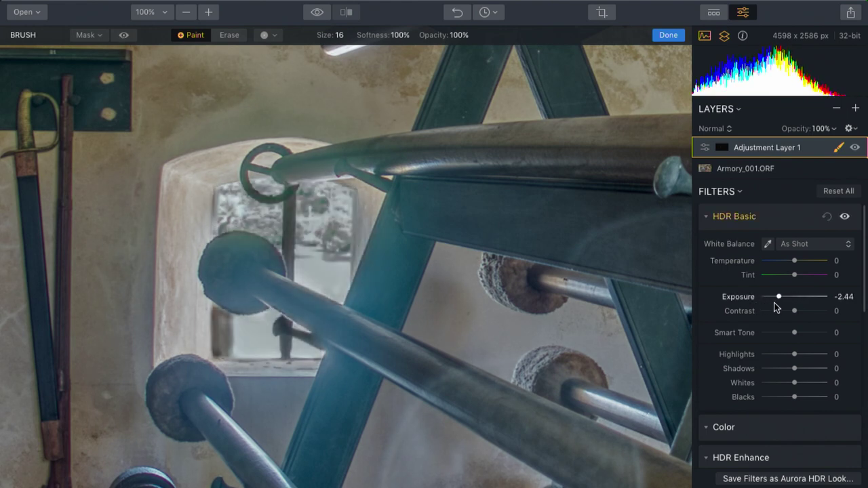
mouse_move(776, 307)
mouse_down()
mouse_move(803, 310)
mouse_move(789, 313)
mouse_up()
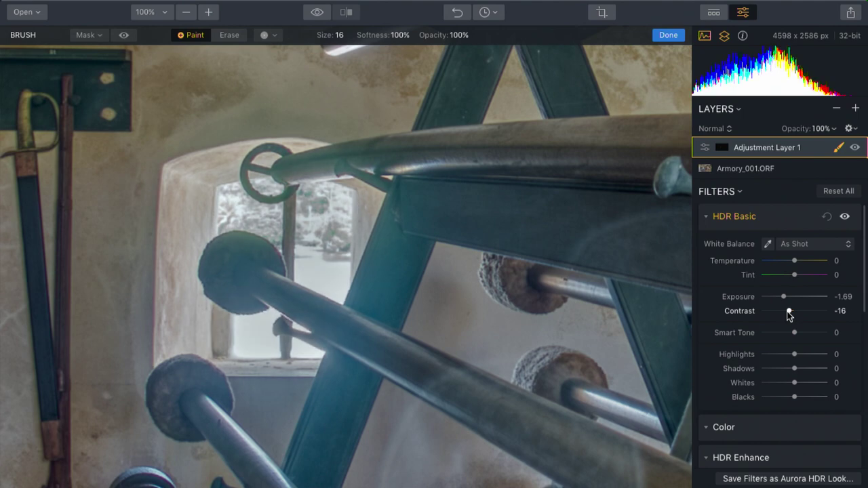
click(709, 430)
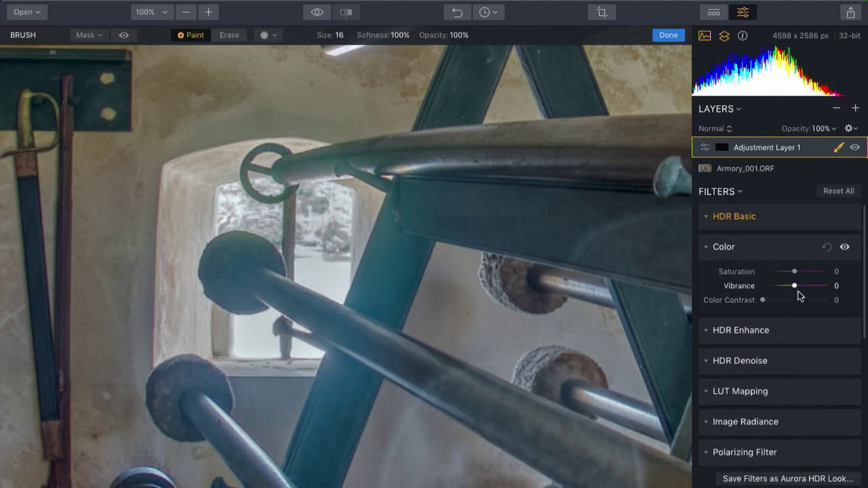
drag(799, 297, 790, 304)
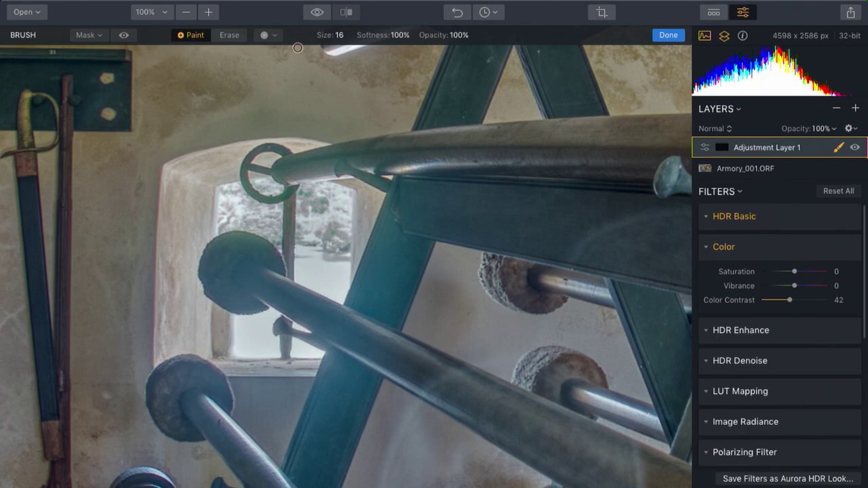
click(187, 15)
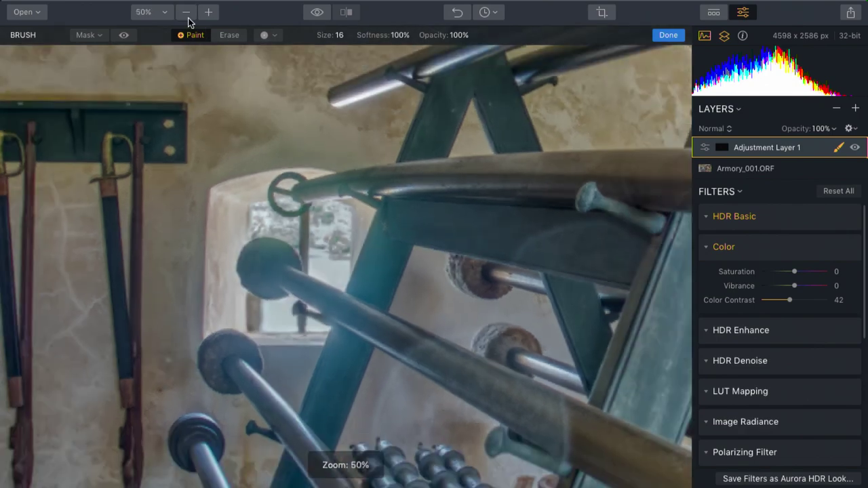
click(188, 19)
click(189, 18)
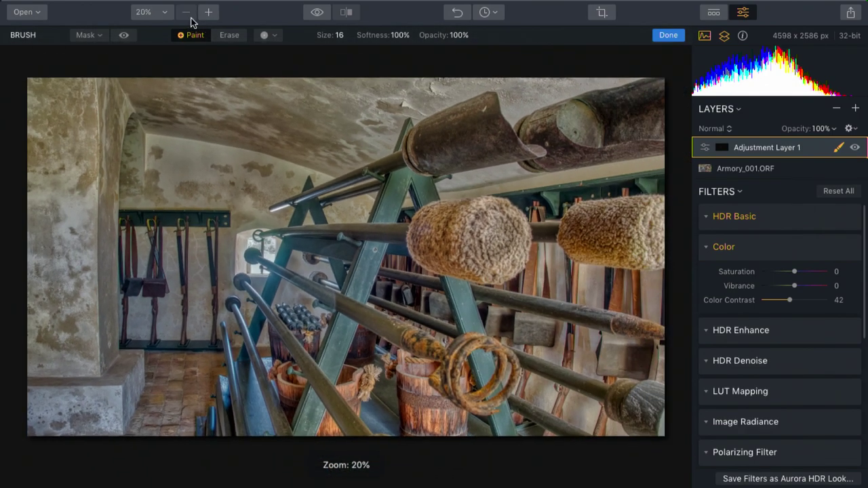
click(856, 147)
click(855, 148)
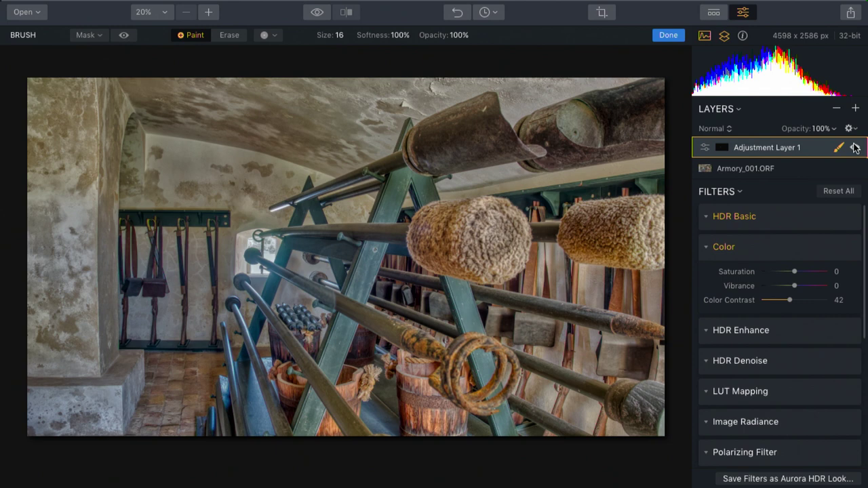
- Open the Save dialog, which proposes Armory_002.ORF.mpaur2 on the Desktop
click(136, 7)
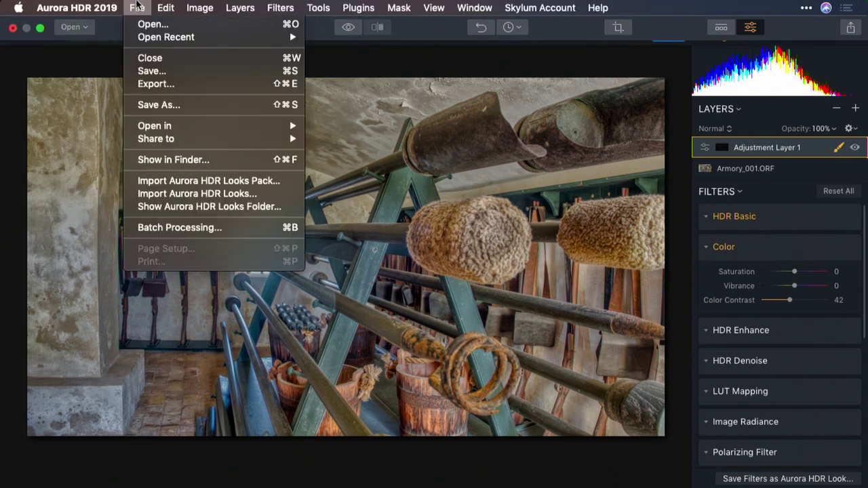
click(144, 72)
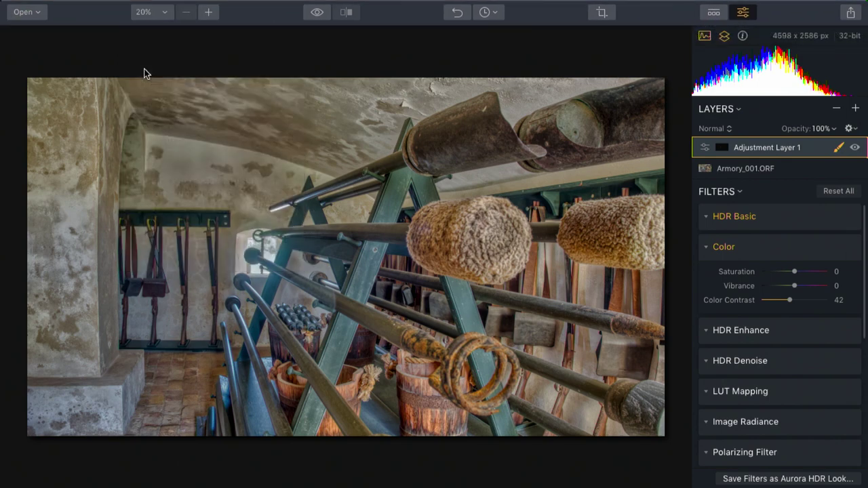